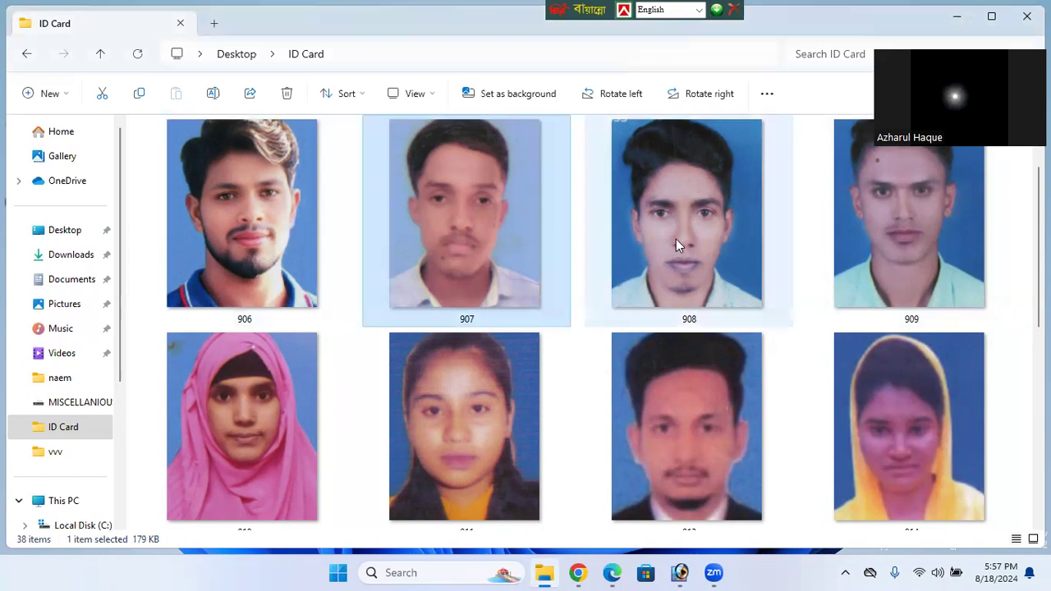
Look through the portrait photos in the ID Card folder.
{"action": "mouse_move", "coordinate": [676, 237]}
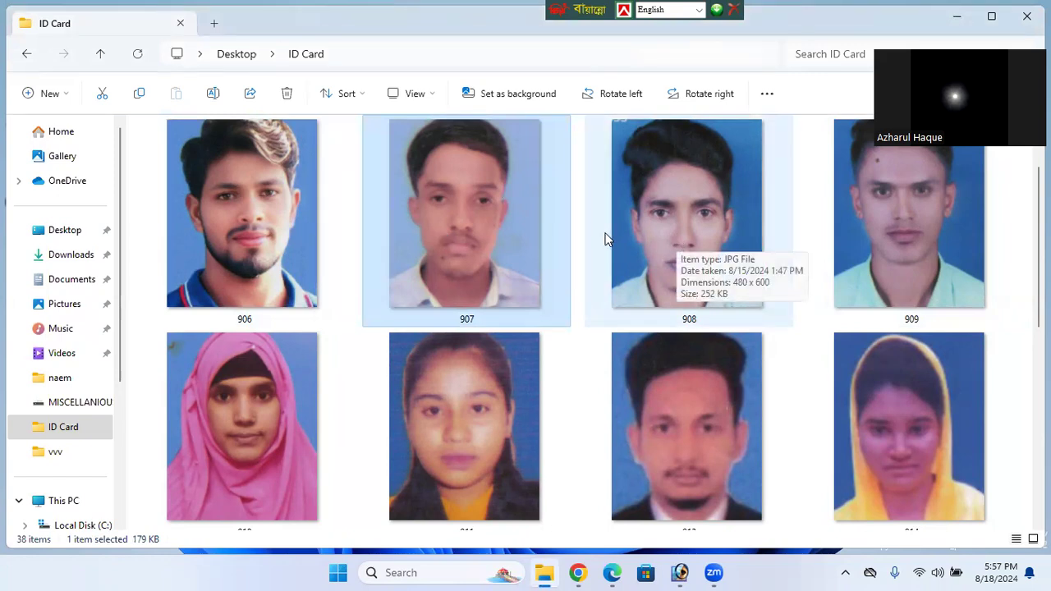
{"action": "mouse_move", "coordinate": [503, 226]}
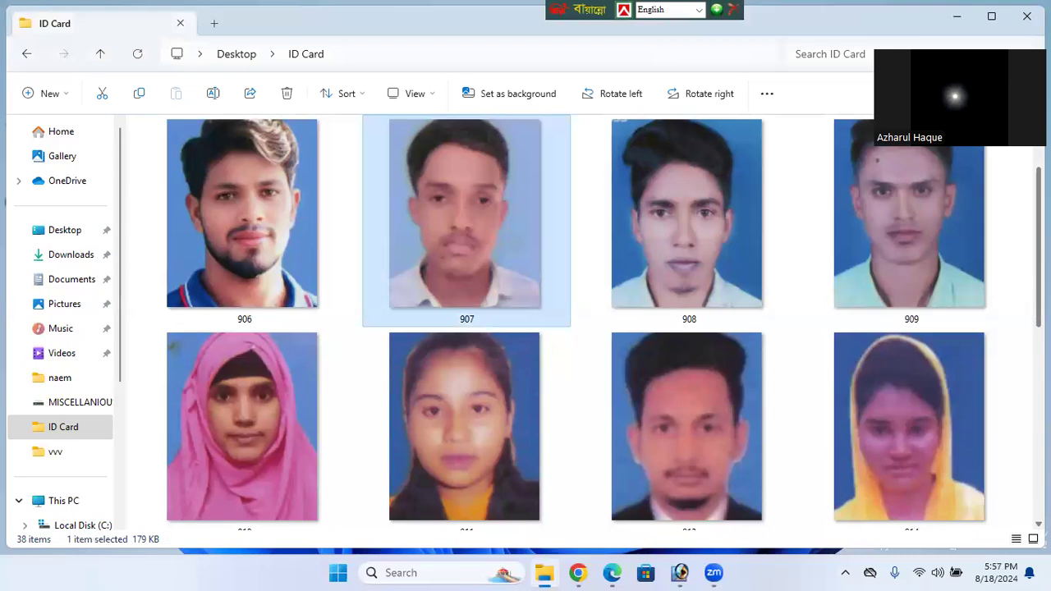
{"action": "scroll", "coordinate": [575, 321], "scroll_direction": "down", "scroll_amount": 8}
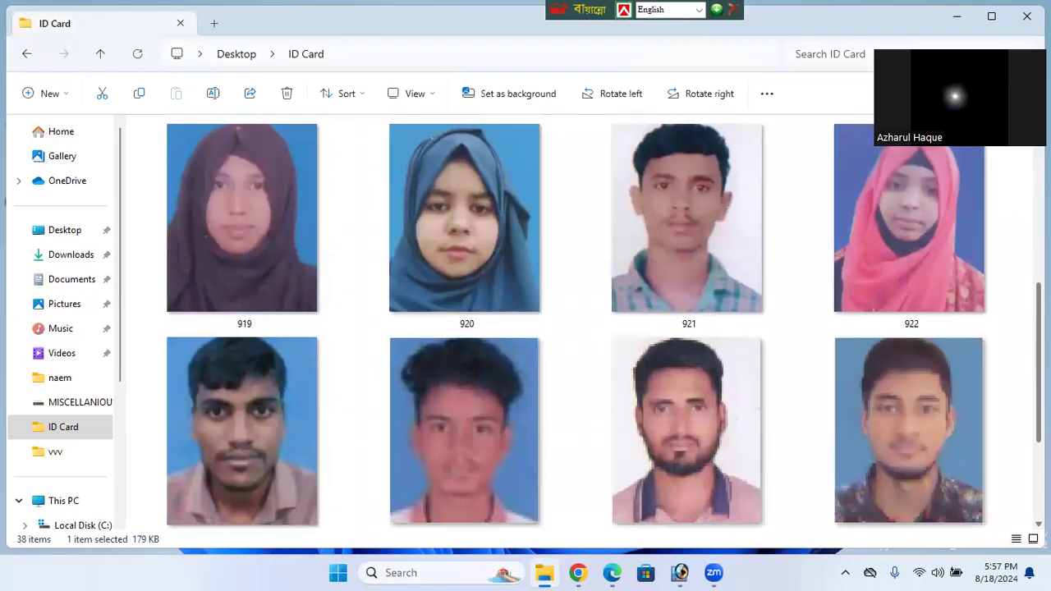
{"action": "scroll", "coordinate": [575, 320], "scroll_direction": "down", "scroll_amount": 2}
{"action": "scroll", "coordinate": [575, 321], "scroll_direction": "up", "scroll_amount": 5}
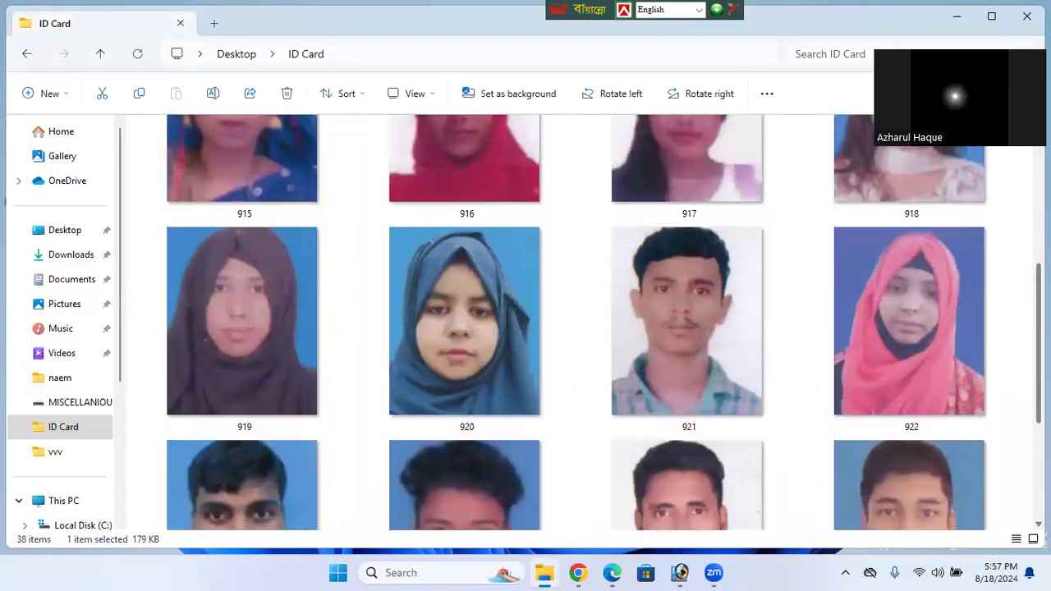
{"action": "scroll", "coordinate": [740, 510], "scroll_direction": "up", "scroll_amount": 2}
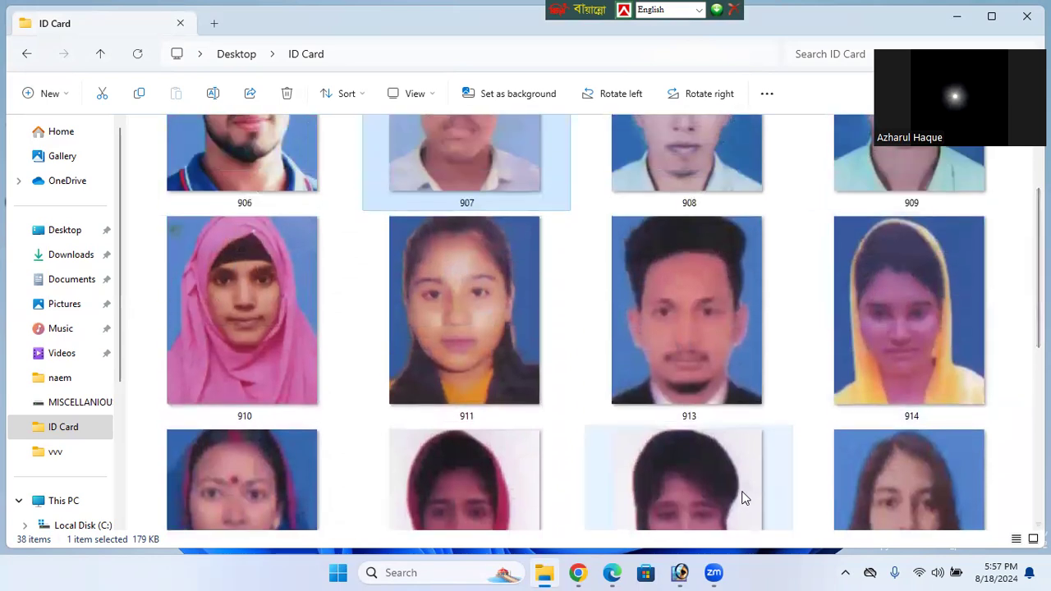
Switch to Adobe Photoshop, open 901.jpg from the ID Card folder and move its image window lower in the workspace.
{"action": "left_click", "coordinate": [680, 572]}
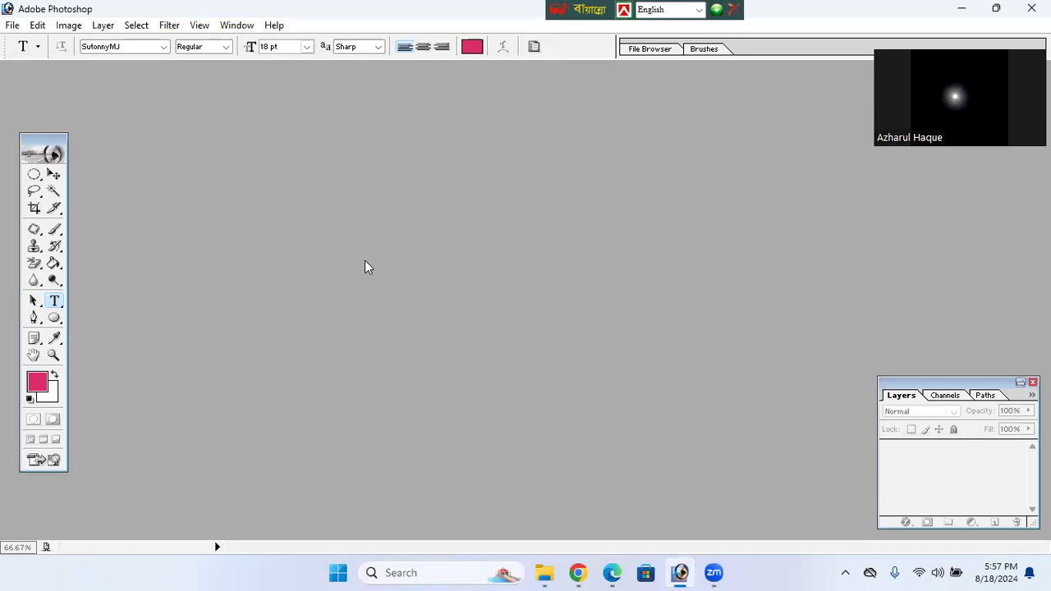
{"action": "left_click", "coordinate": [12, 25]}
{"action": "left_click", "coordinate": [33, 60]}
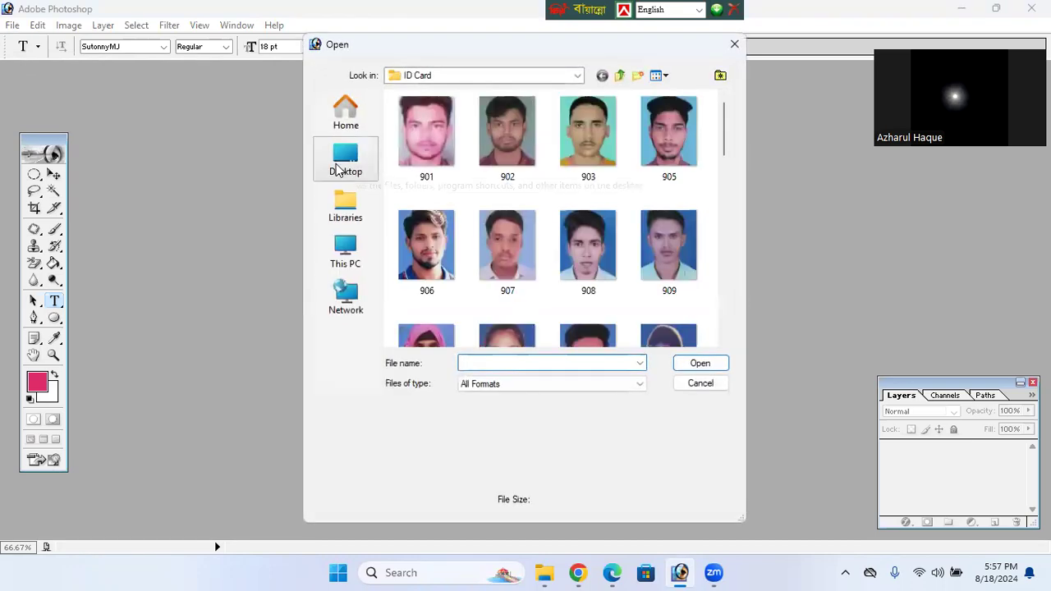
{"action": "left_click", "coordinate": [434, 127]}
{"action": "double_click", "coordinate": [434, 128]}
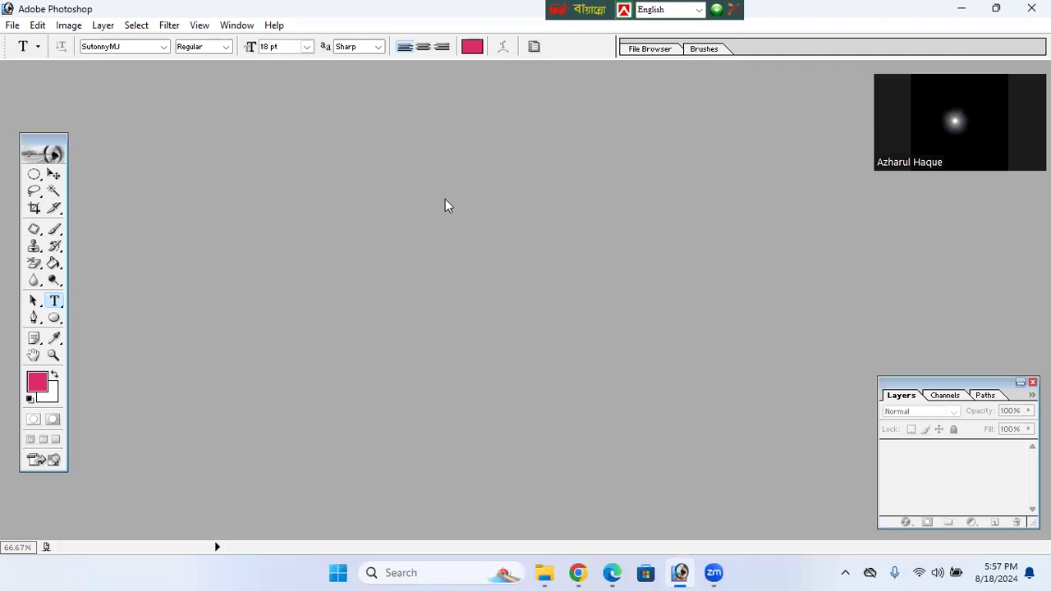
{"action": "left_click_drag", "start_coordinate": [153, 79], "coordinate": [201, 140]}
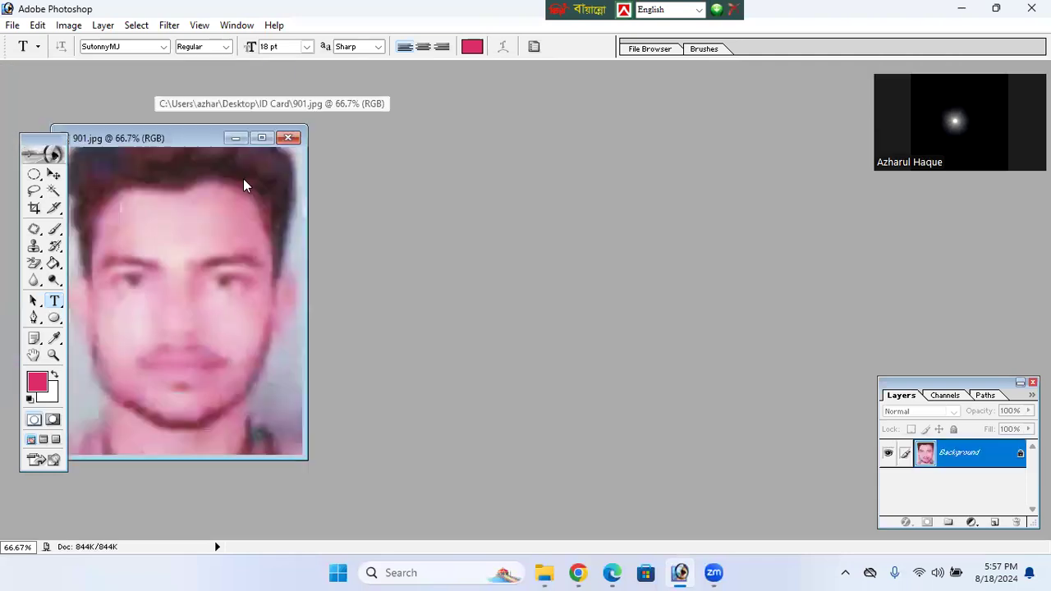
Show the Actions palette and delete the zz and Sepia Toning (layer) actions.
{"action": "left_click", "coordinate": [237, 27]}
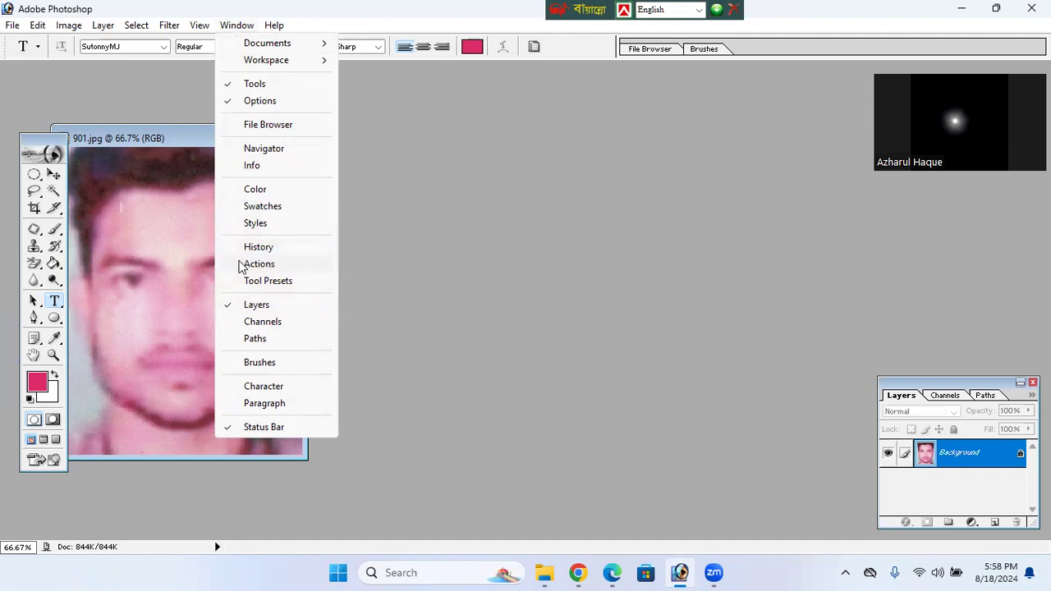
{"action": "left_click", "coordinate": [237, 267]}
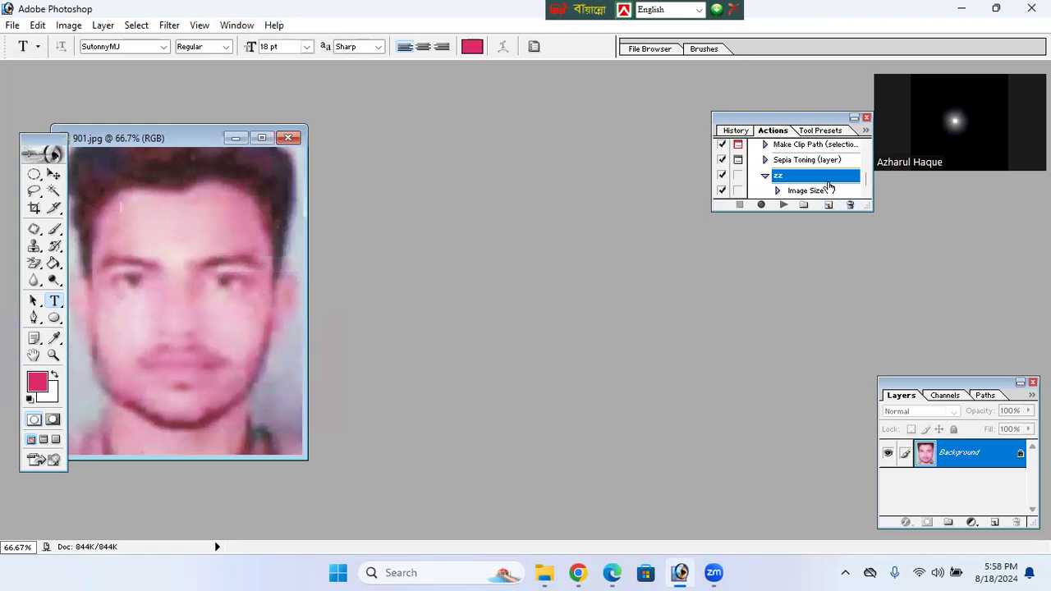
{"action": "left_click", "coordinate": [847, 207]}
{"action": "left_click", "coordinate": [516, 225]}
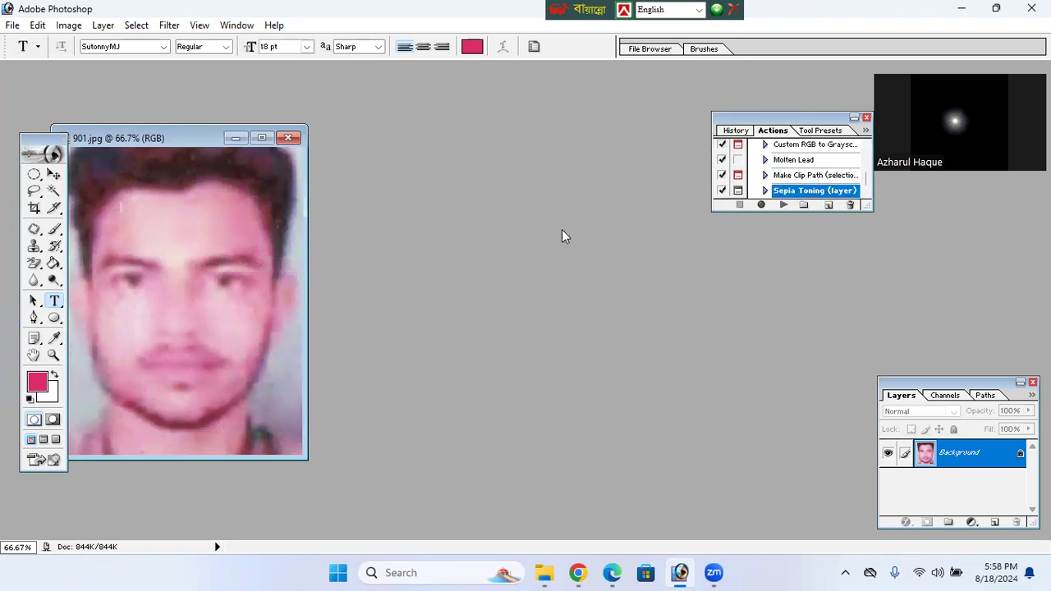
{"action": "left_click", "coordinate": [850, 205]}
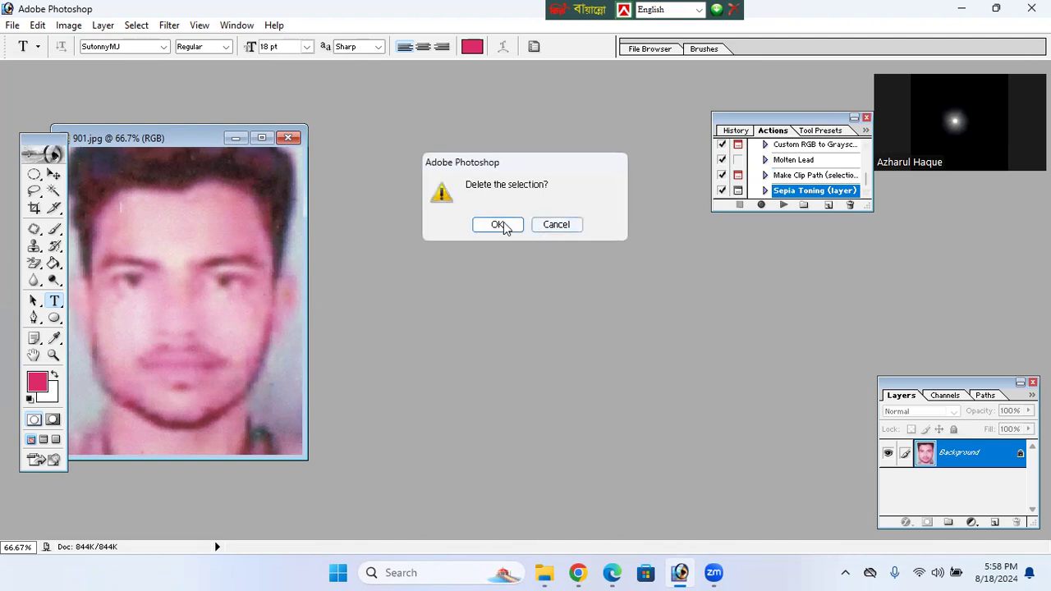
{"action": "left_click", "coordinate": [505, 227]}
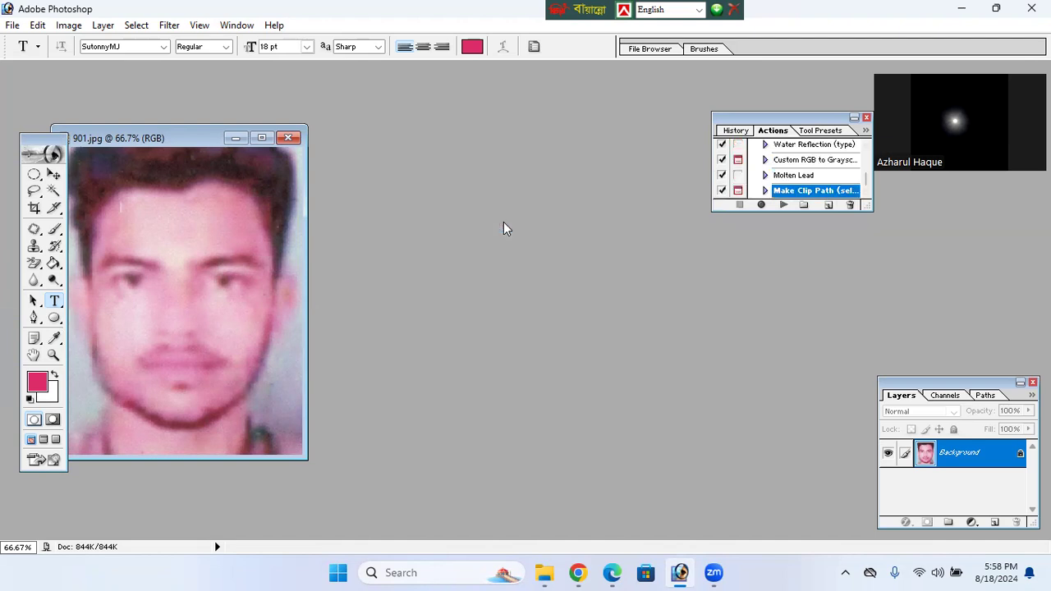
Create a new action named 300 in the Default Actions.atn set and start recording it.
{"action": "left_click", "coordinate": [828, 207]}
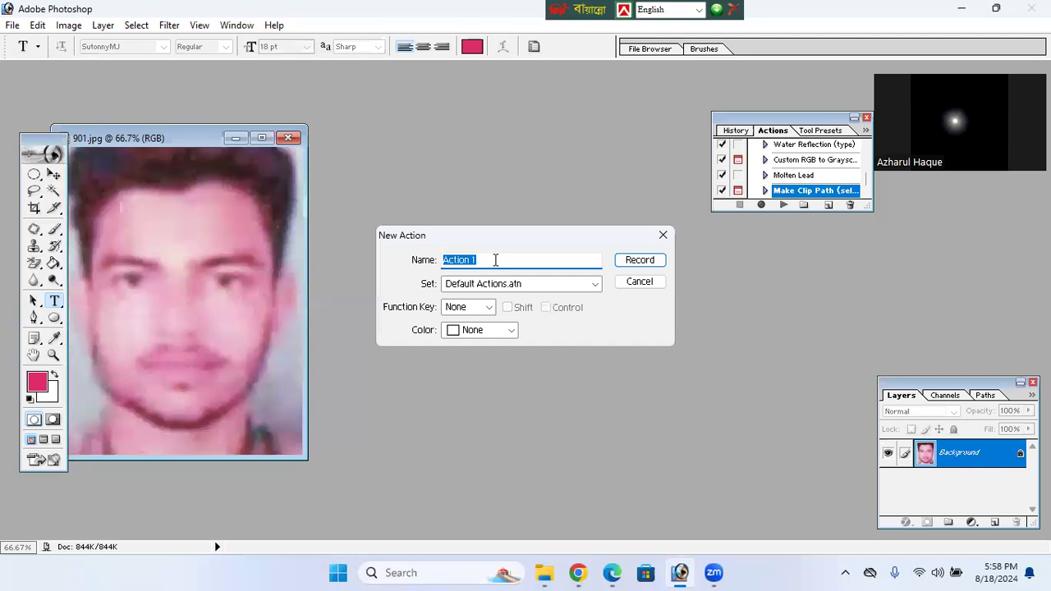
{"action": "type", "text": "300"}
{"action": "left_click", "coordinate": [639, 261]}
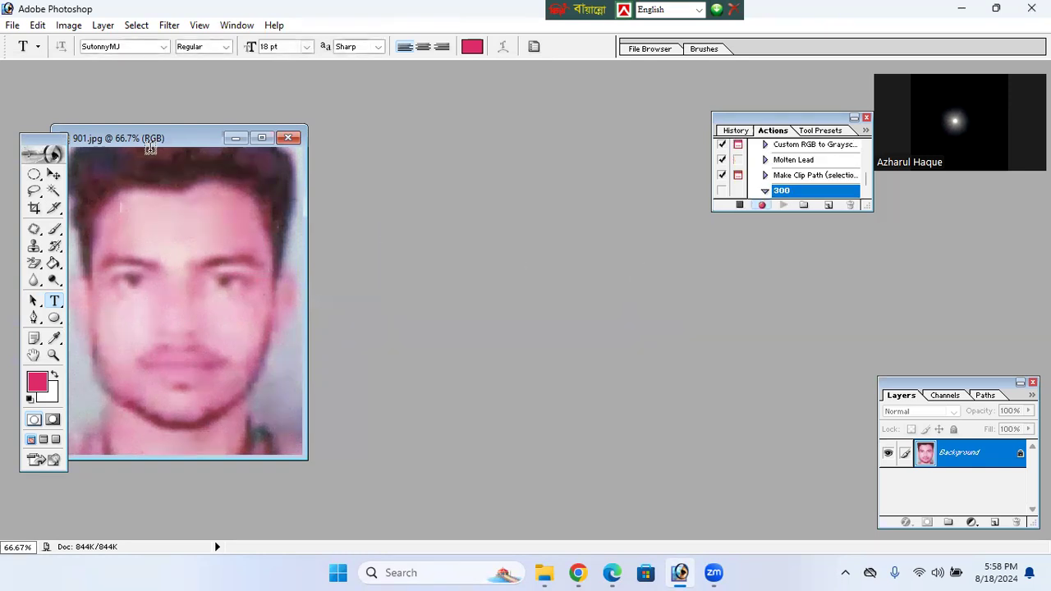
Resize the 901.jpg image to 300 by 300 pixels with Constrain Proportions turned off.
{"action": "left_click_drag", "start_coordinate": [204, 140], "coordinate": [442, 155]}
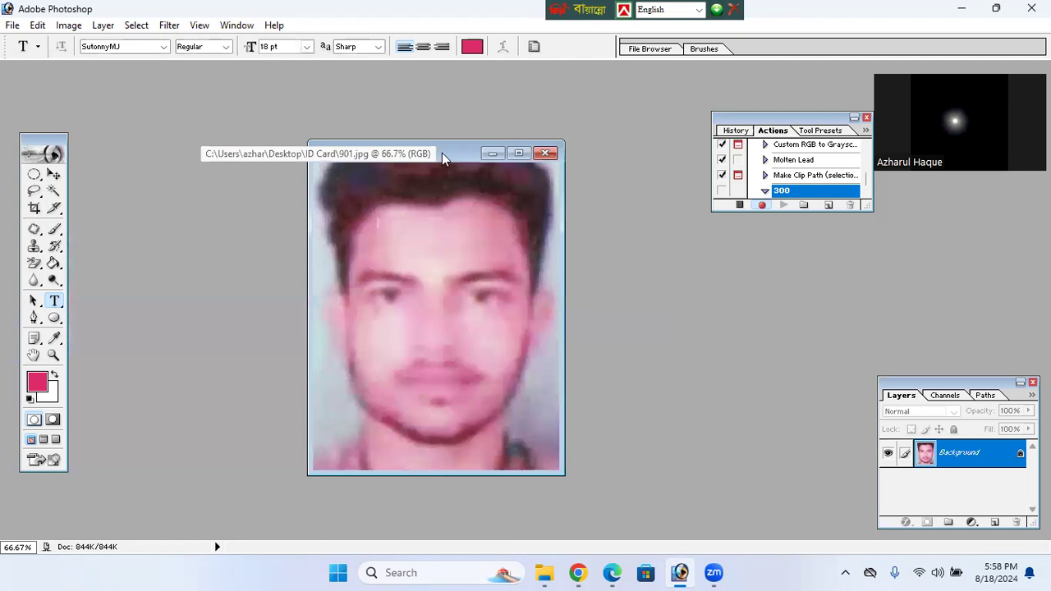
{"action": "right_click", "coordinate": [444, 153]}
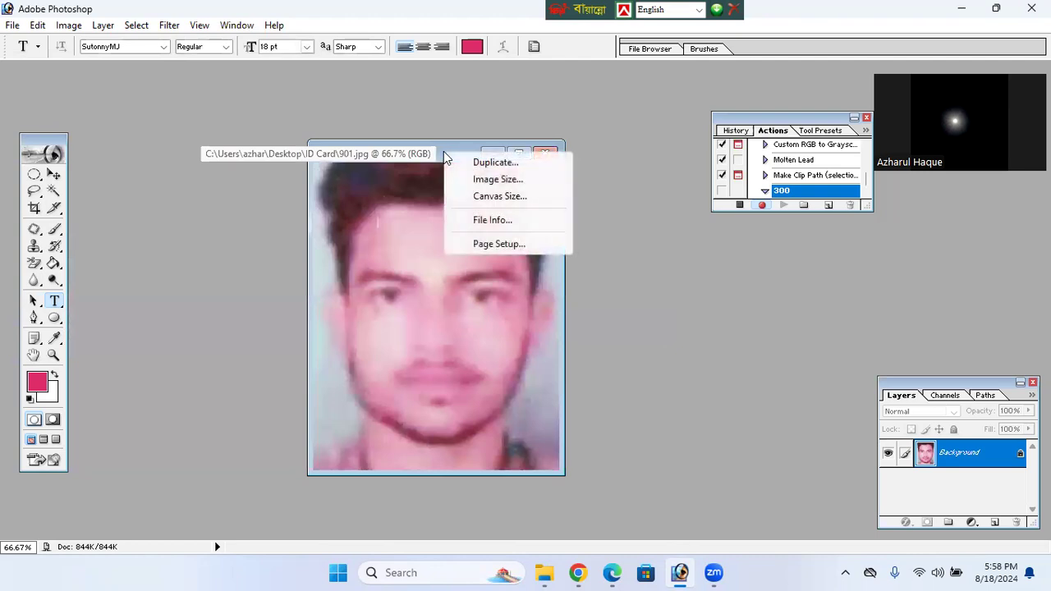
{"action": "left_click", "coordinate": [463, 179]}
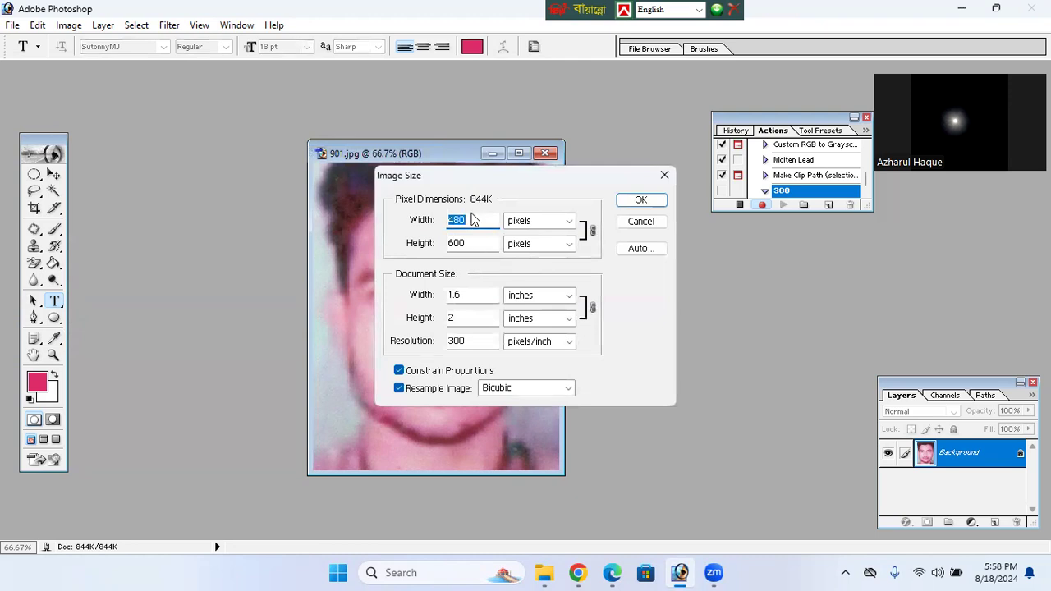
{"action": "double_click", "coordinate": [478, 243]}
{"action": "type", "text": "300"}
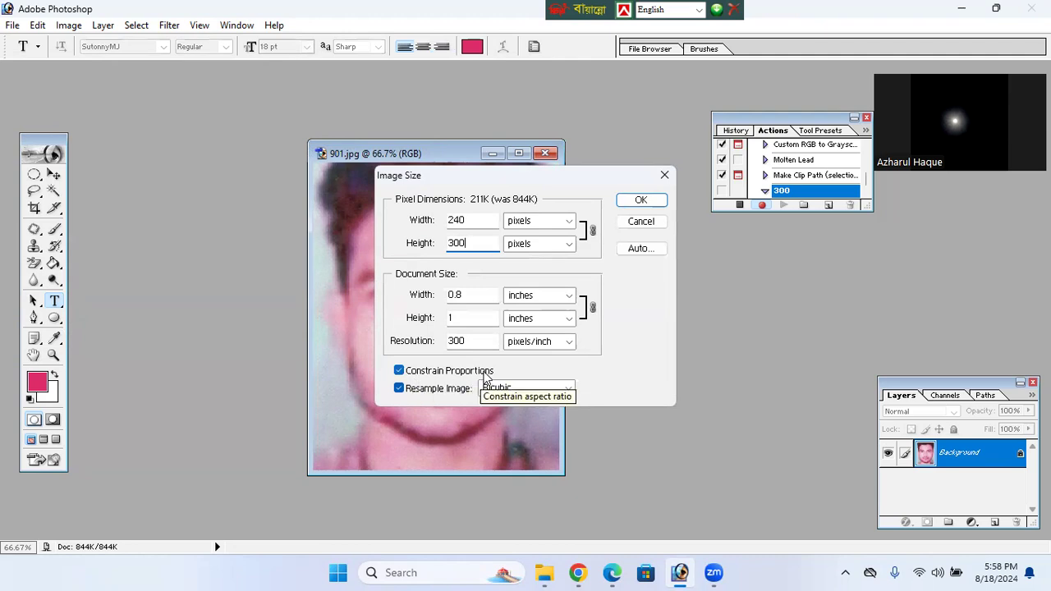
{"action": "left_click", "coordinate": [400, 371]}
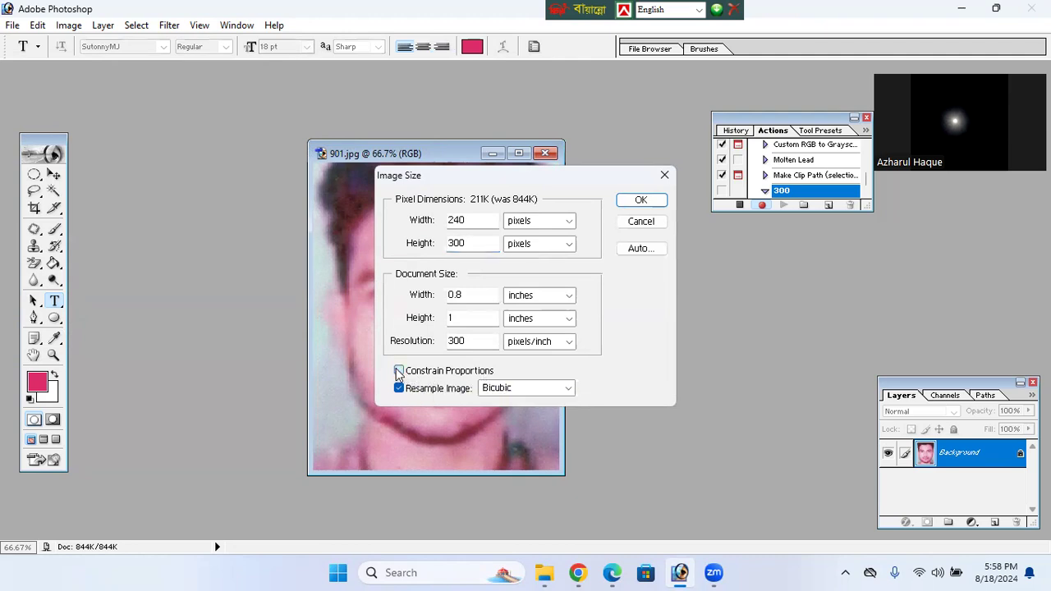
{"action": "left_click_drag", "start_coordinate": [479, 220], "coordinate": [438, 216]}
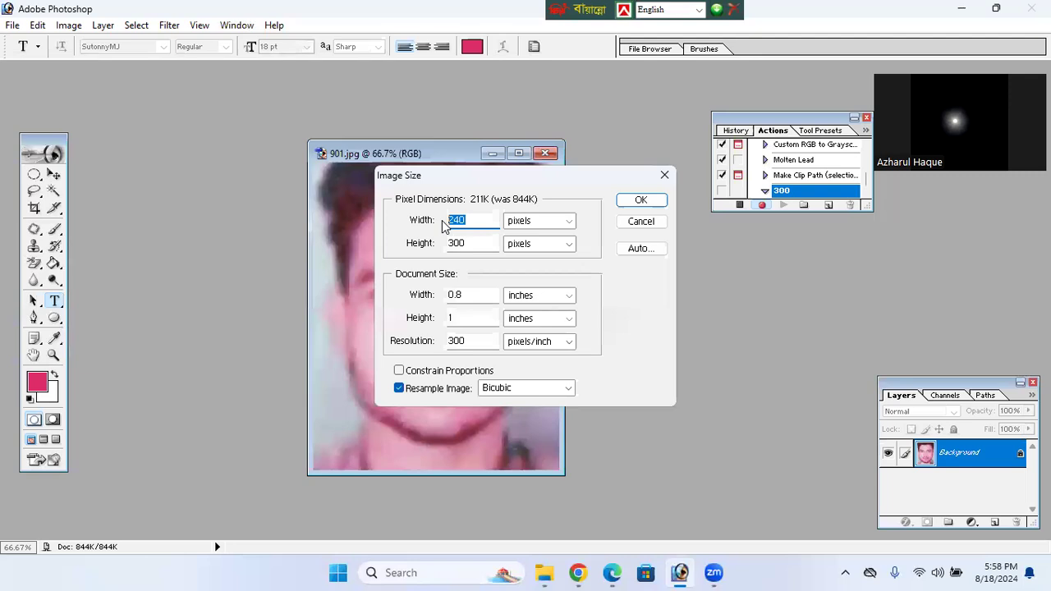
{"action": "type", "text": "300"}
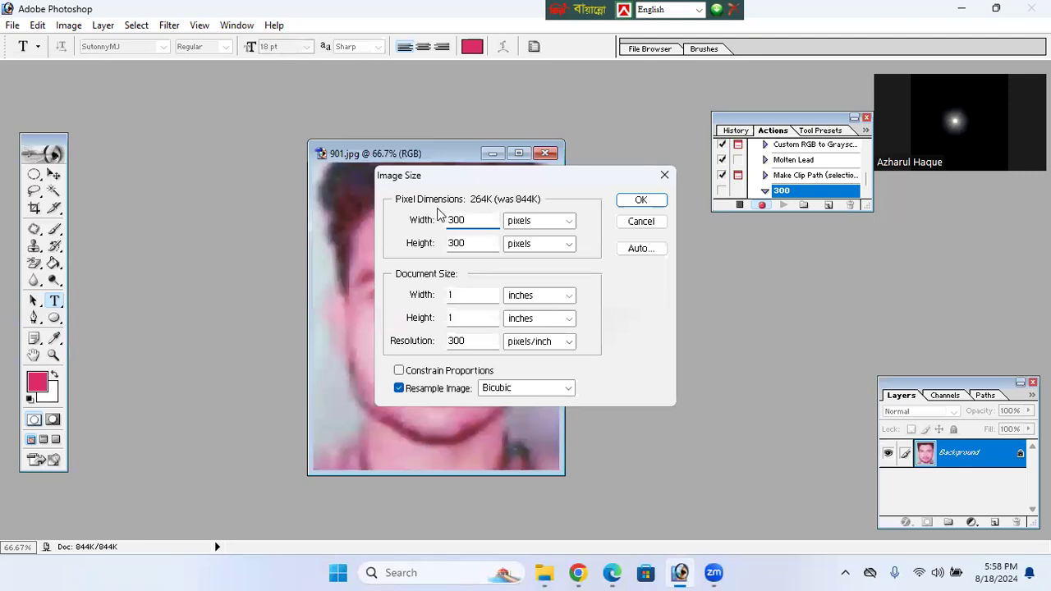
{"action": "left_click", "coordinate": [643, 202]}
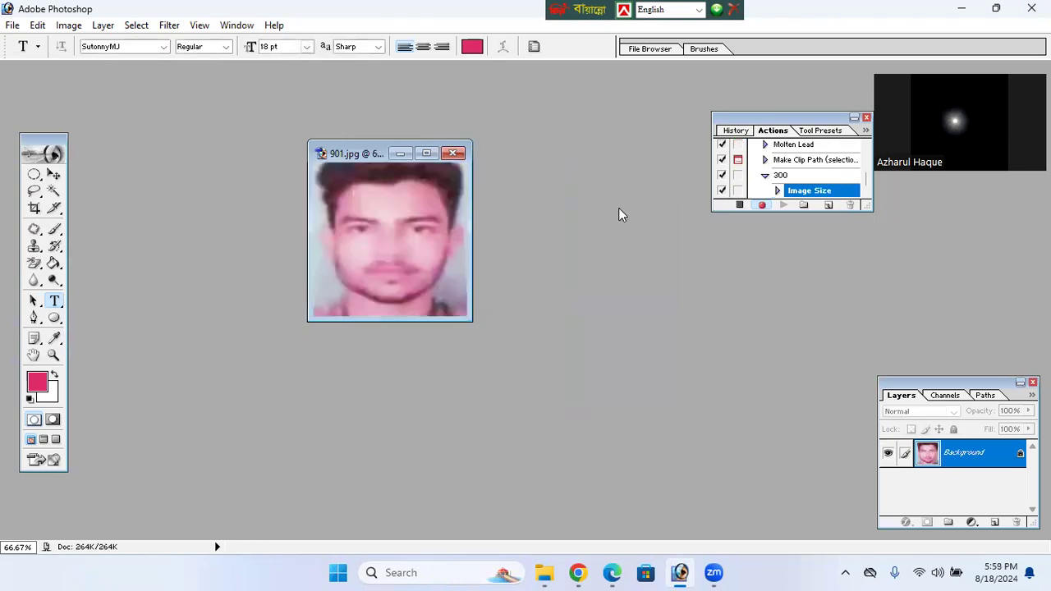
Save the resized photo to the Desktop as JPEG file 901 at quality 12 (Maximum), and stop recording the action.
{"action": "left_click", "coordinate": [13, 30]}
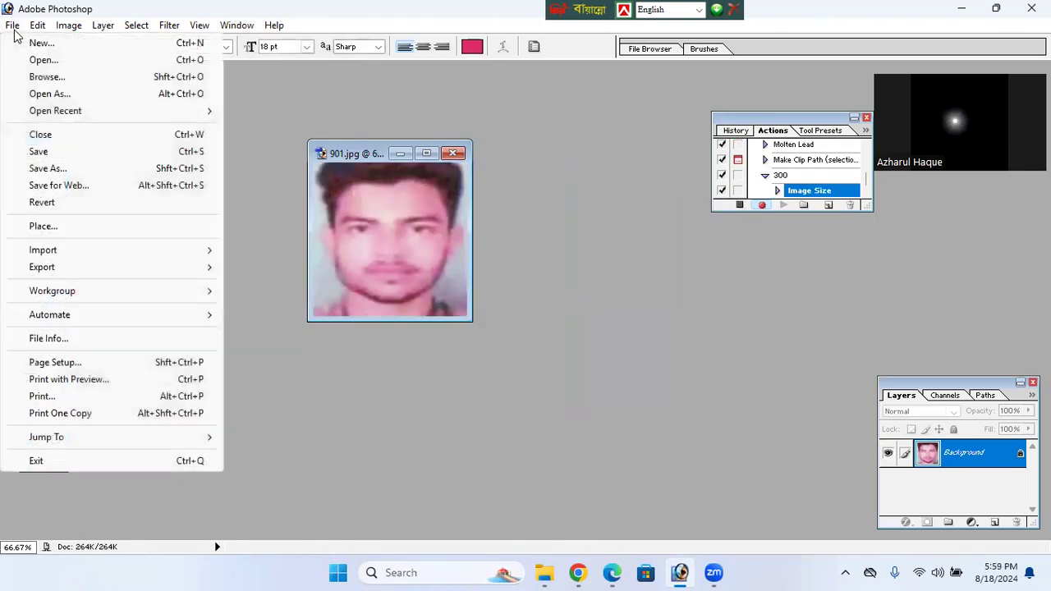
{"action": "left_click", "coordinate": [156, 171]}
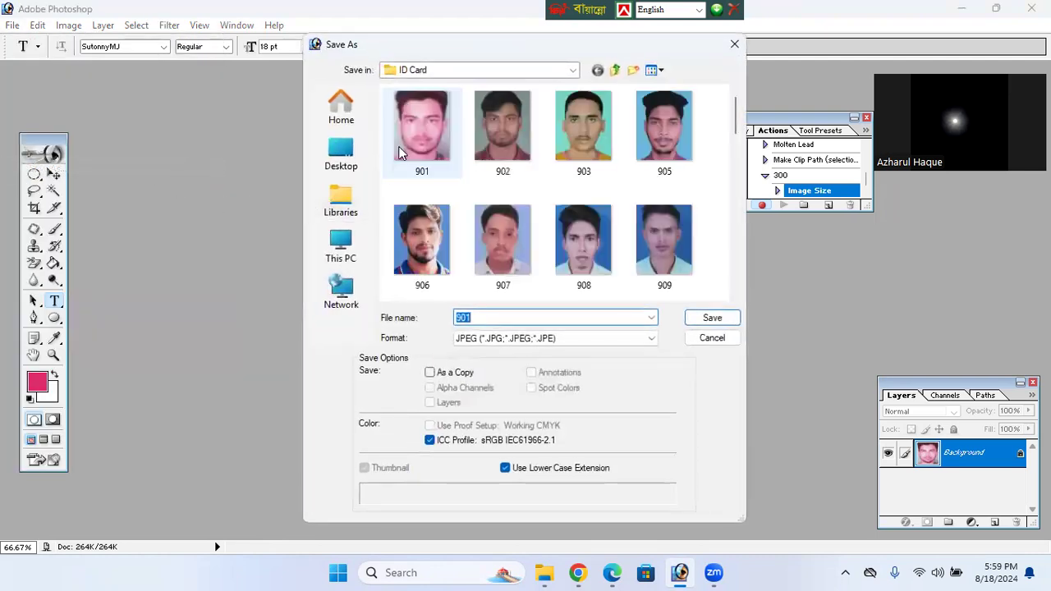
{"action": "left_click", "coordinate": [341, 155]}
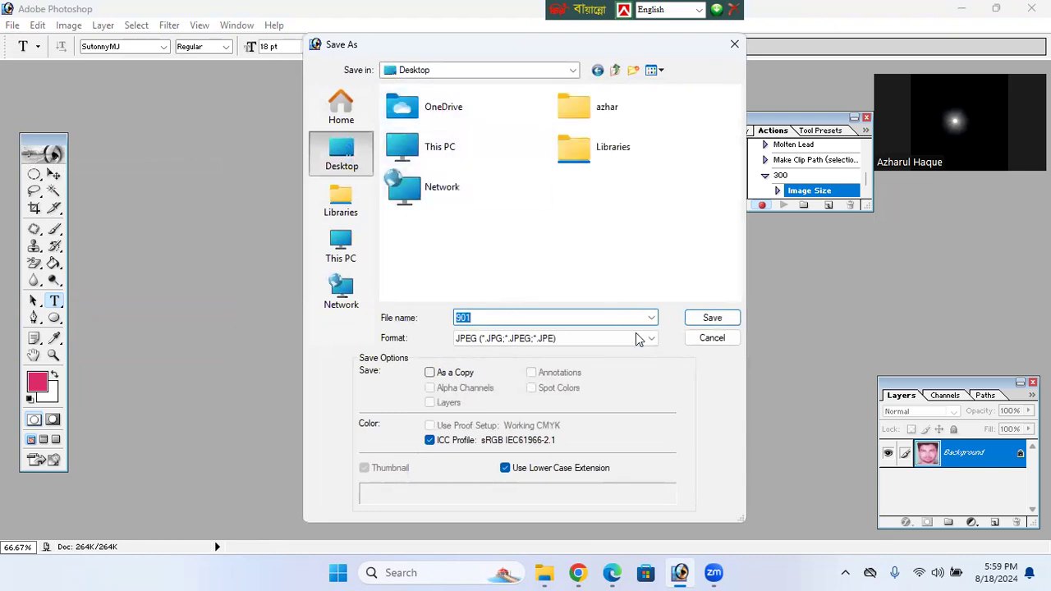
{"action": "left_click", "coordinate": [715, 318]}
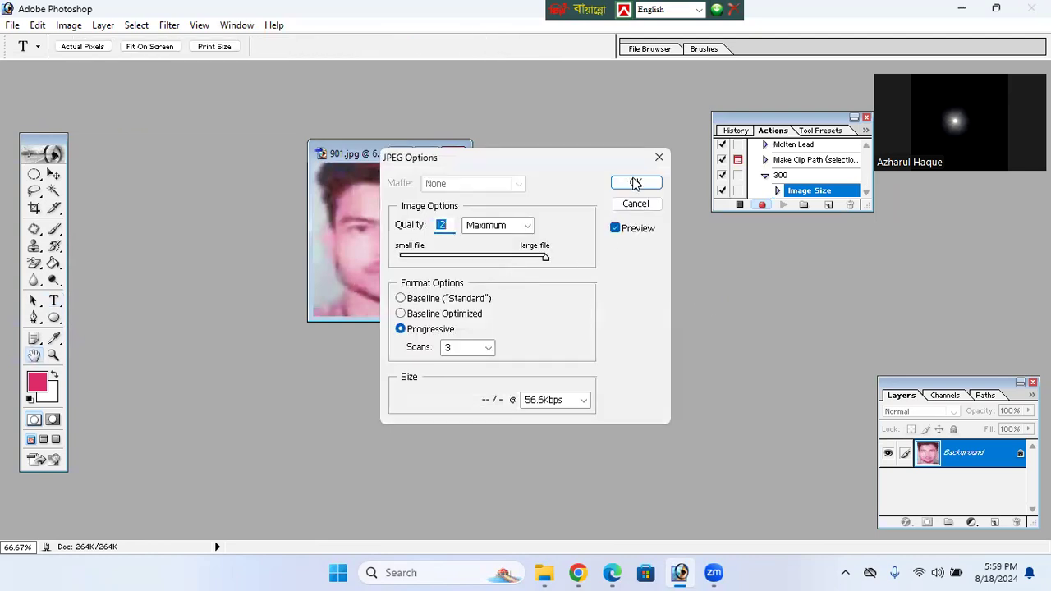
{"action": "left_click", "coordinate": [635, 183]}
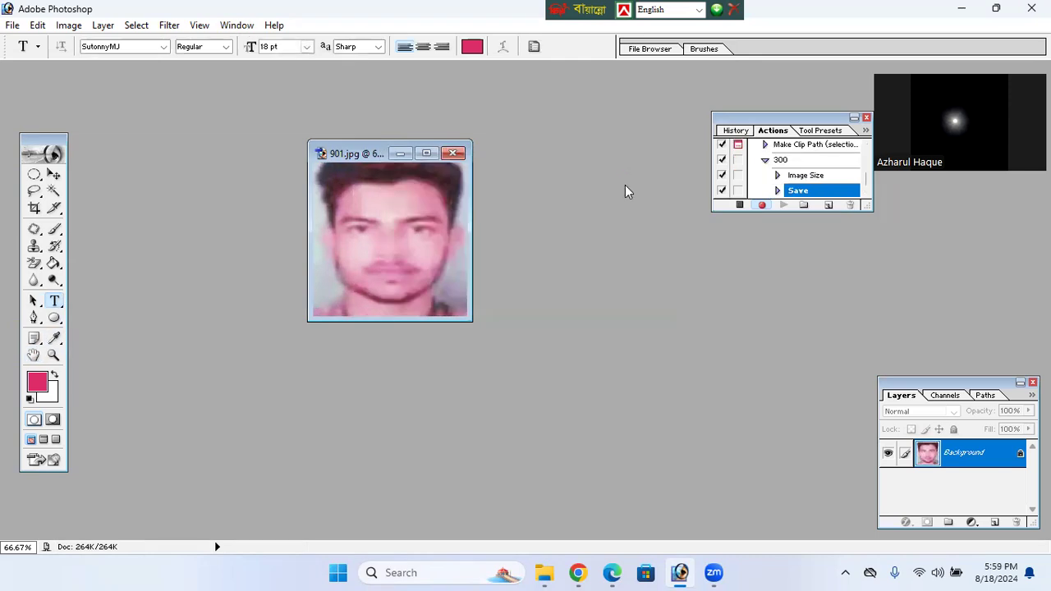
{"action": "left_click", "coordinate": [739, 206]}
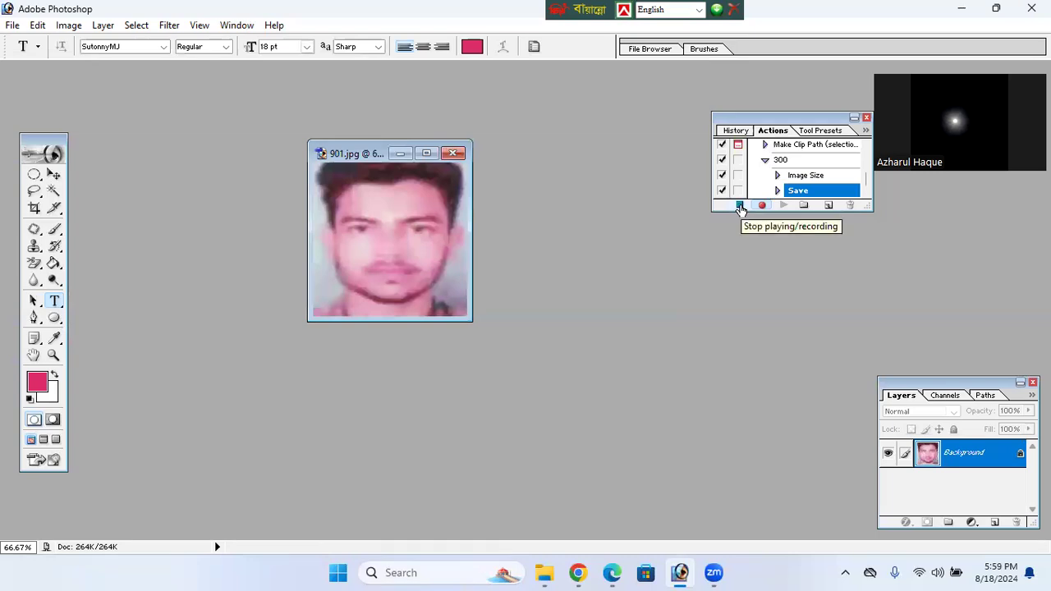
{"action": "left_click", "coordinate": [740, 207]}
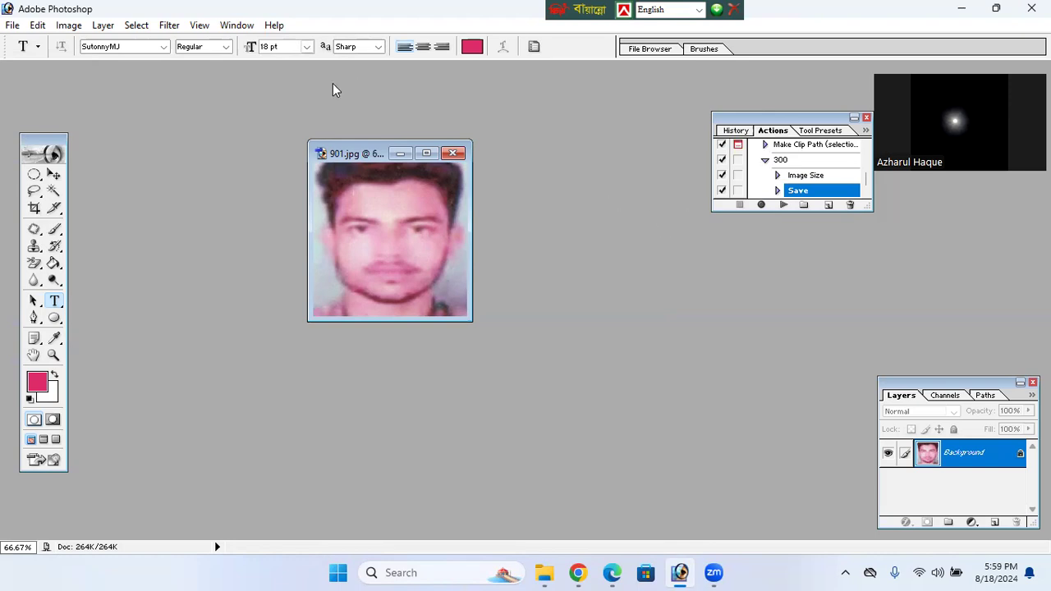
Switch to the Windows desktop and check the contents of the vvv folder, leaving the desktop in view.
{"action": "left_click", "coordinate": [959, 10]}
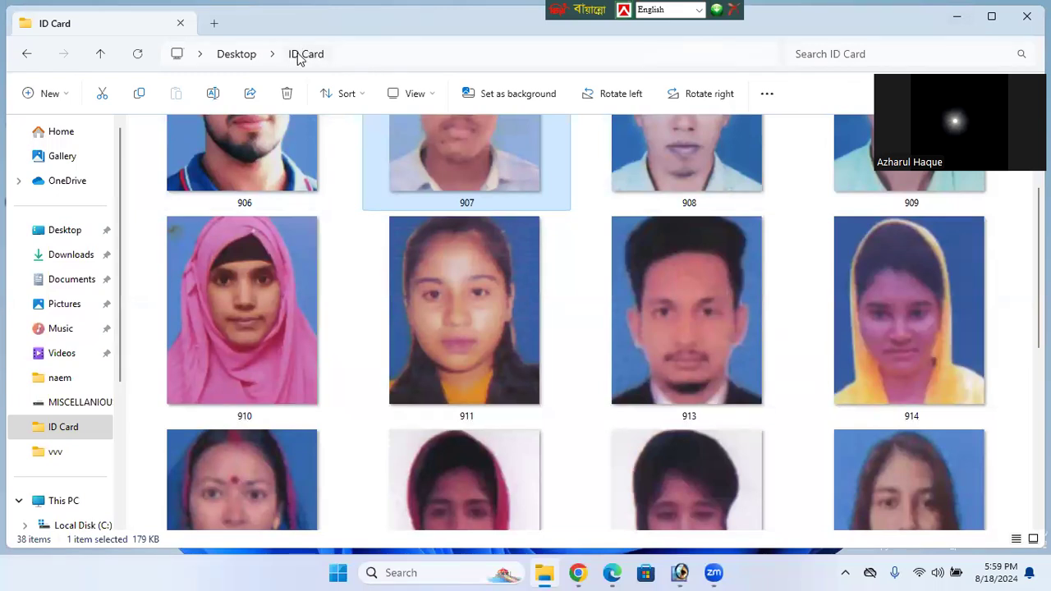
{"action": "left_click", "coordinate": [958, 15]}
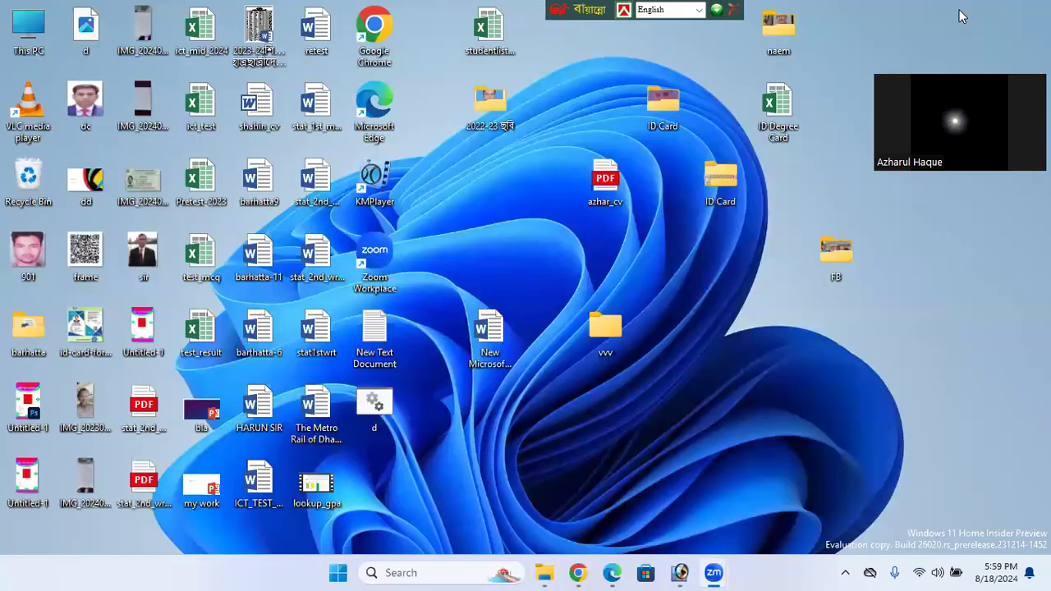
{"action": "double_click", "coordinate": [606, 331]}
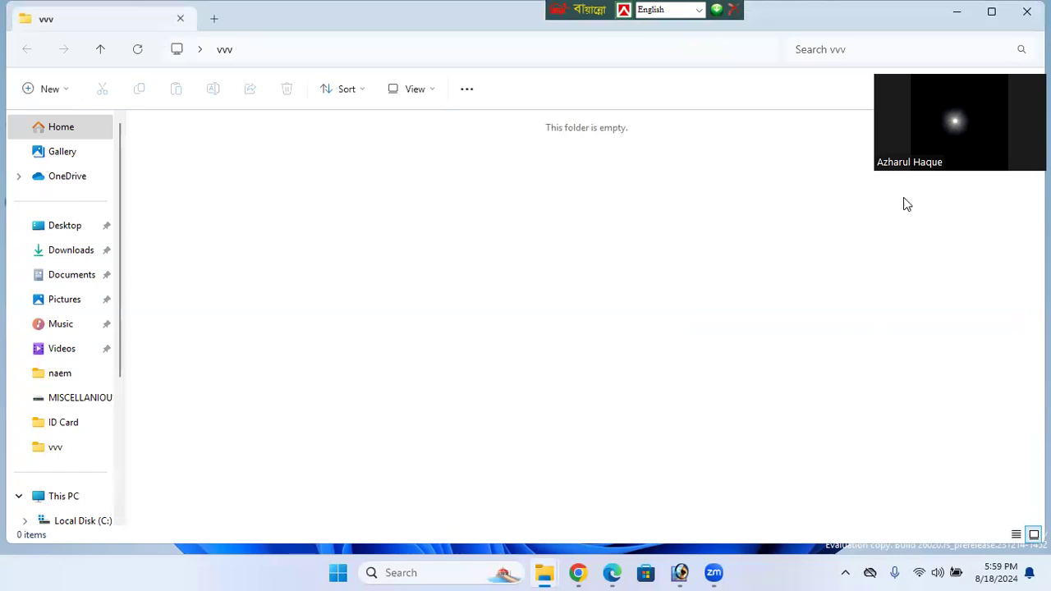
{"action": "left_click", "coordinate": [957, 13]}
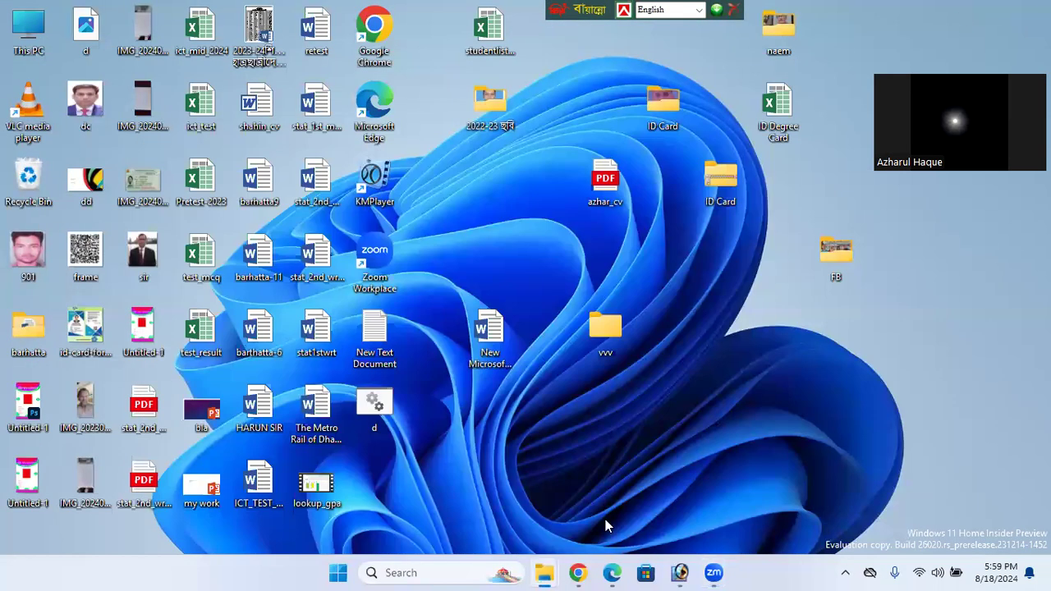
Switch to Photoshop and open the Batch automation with the 300 action from the Default Actions.atn set selected.
{"action": "left_click", "coordinate": [677, 572]}
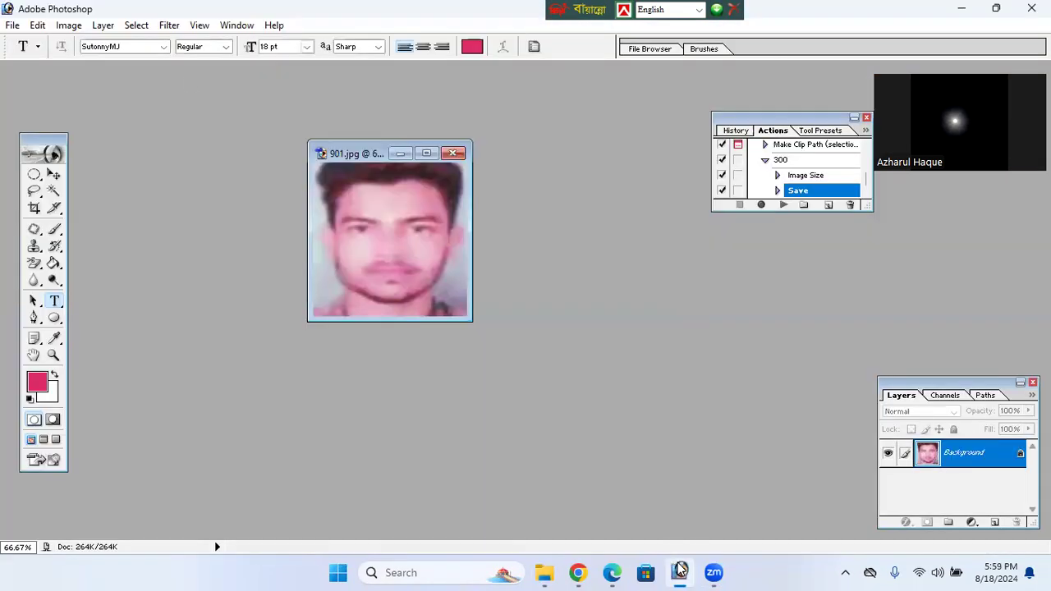
{"action": "left_click", "coordinate": [11, 25]}
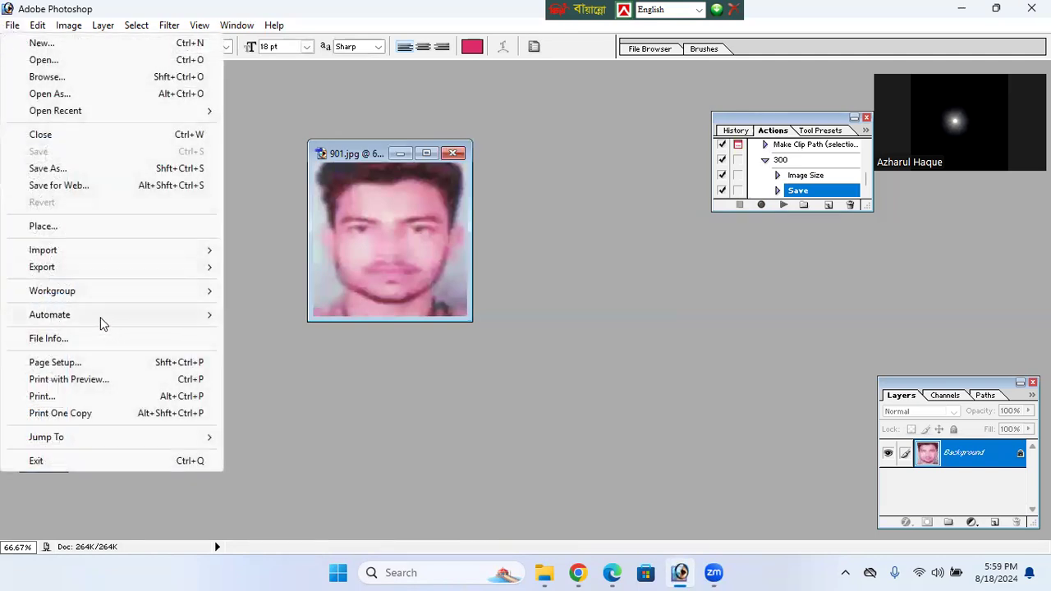
{"action": "mouse_move", "coordinate": [115, 320]}
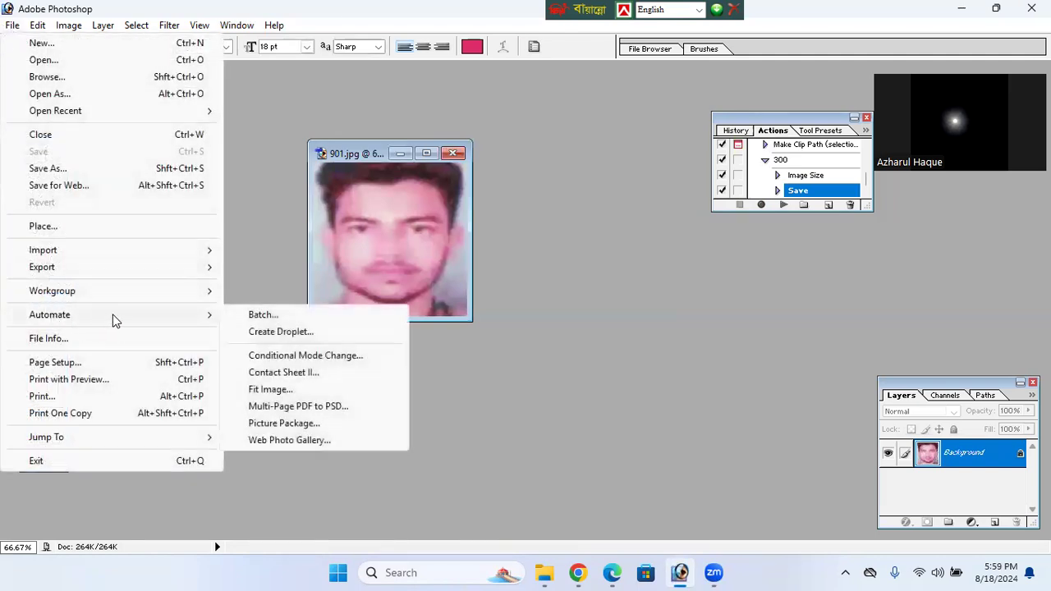
{"action": "left_click", "coordinate": [285, 313]}
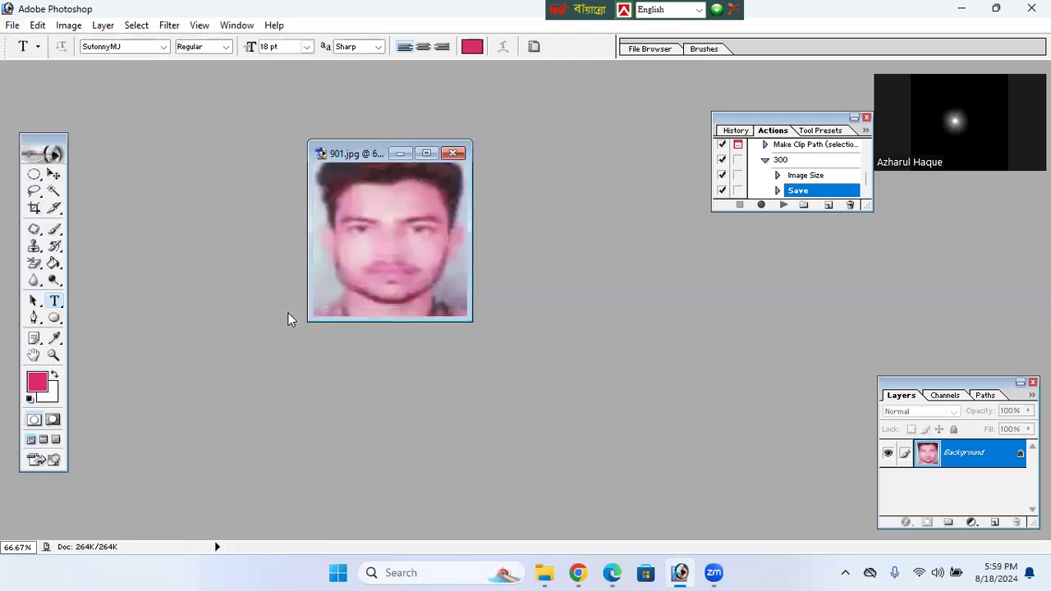
{"action": "left_click", "coordinate": [428, 137]}
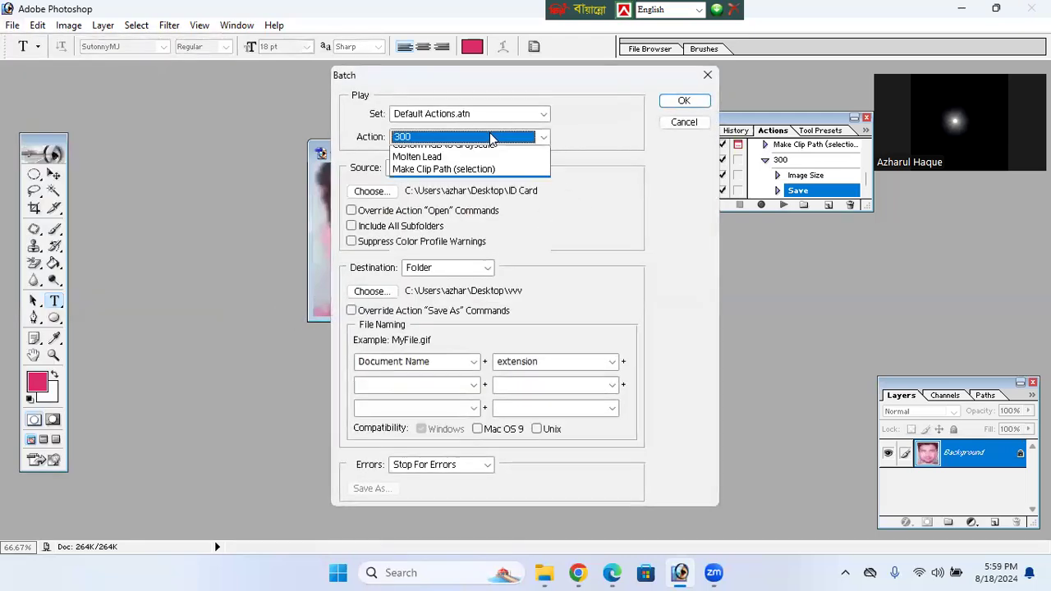
{"action": "left_click", "coordinate": [416, 136]}
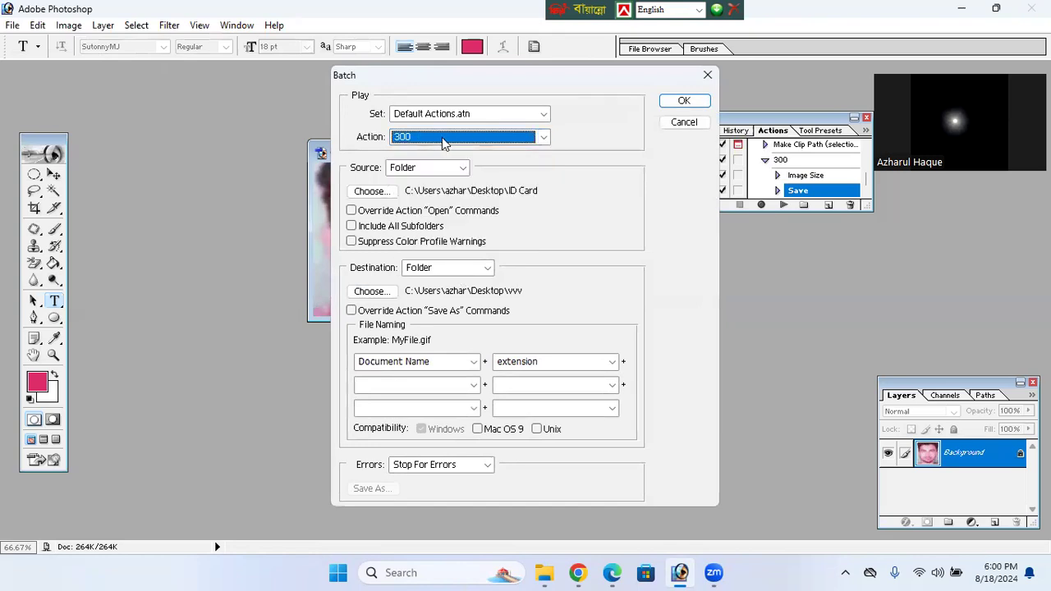
Choose the Desktop folder ID Card as the batch source and vvv as the destination folder, and run the batch.
{"action": "left_click", "coordinate": [383, 191]}
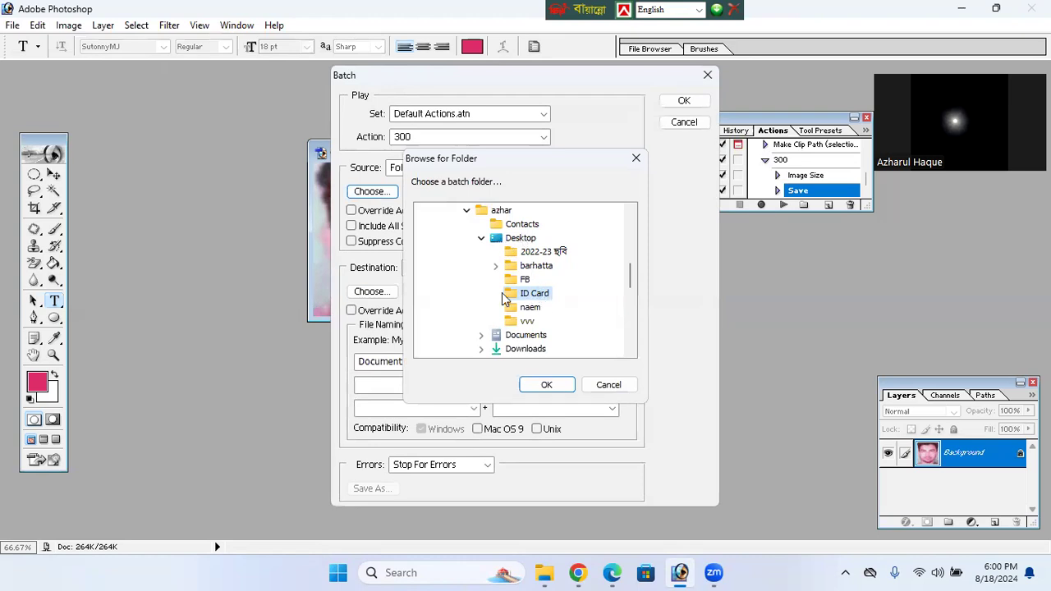
{"action": "left_click", "coordinate": [545, 384]}
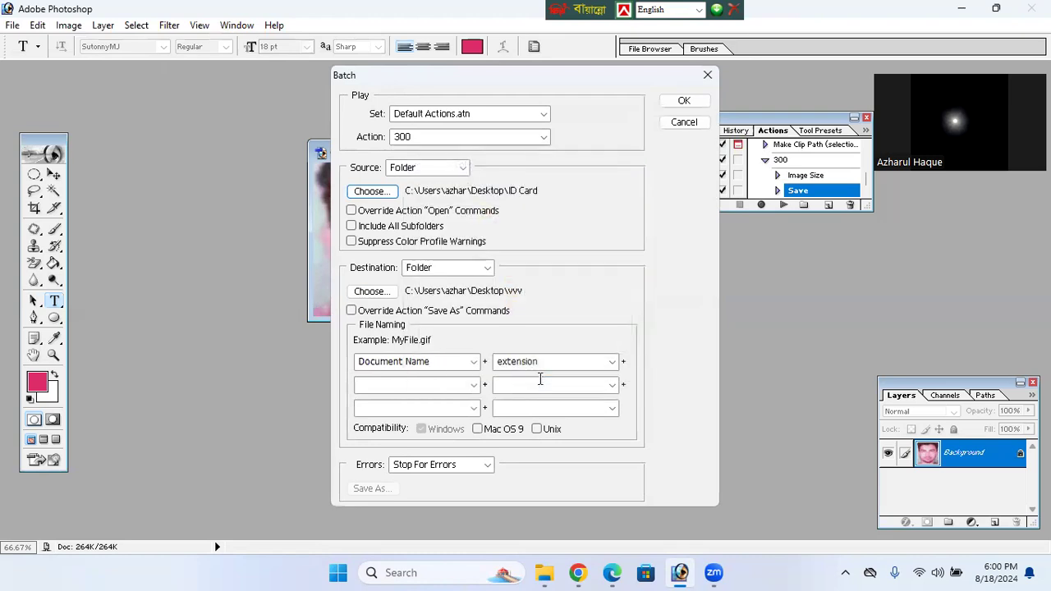
{"action": "left_click", "coordinate": [374, 292]}
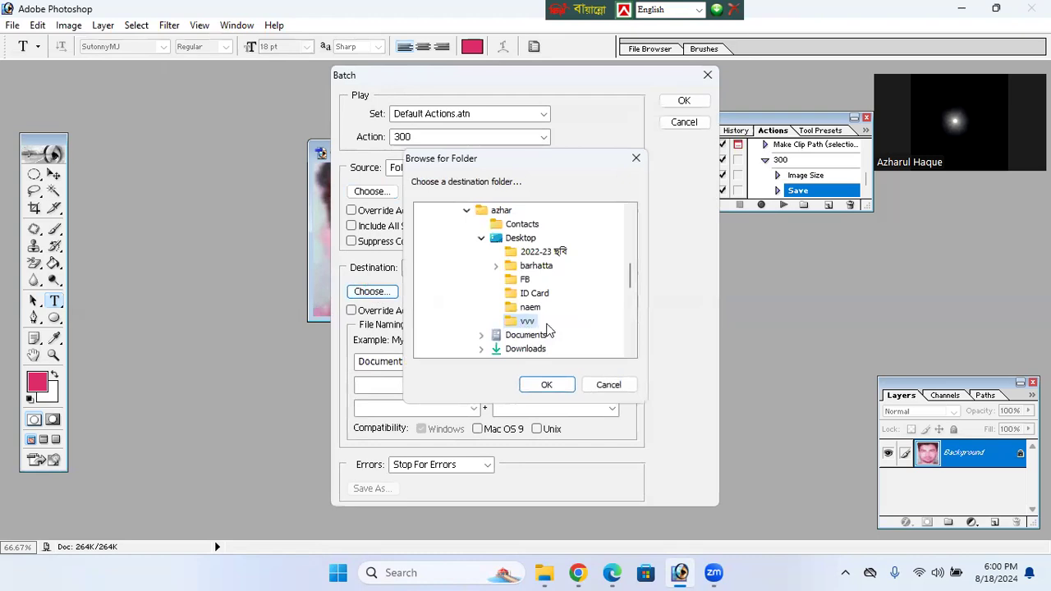
{"action": "left_click", "coordinate": [551, 387]}
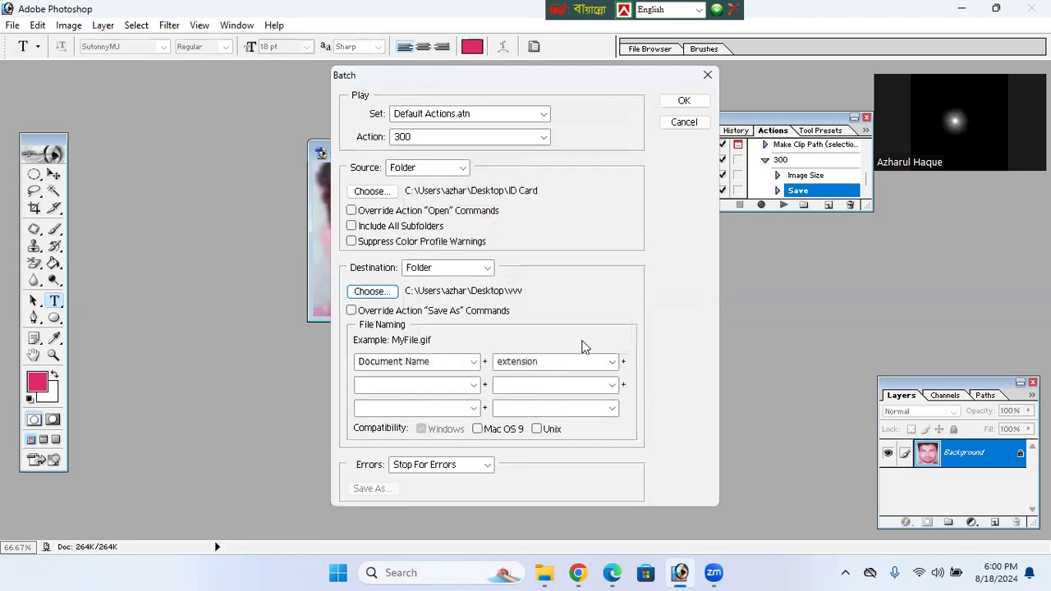
{"action": "left_click", "coordinate": [685, 101]}
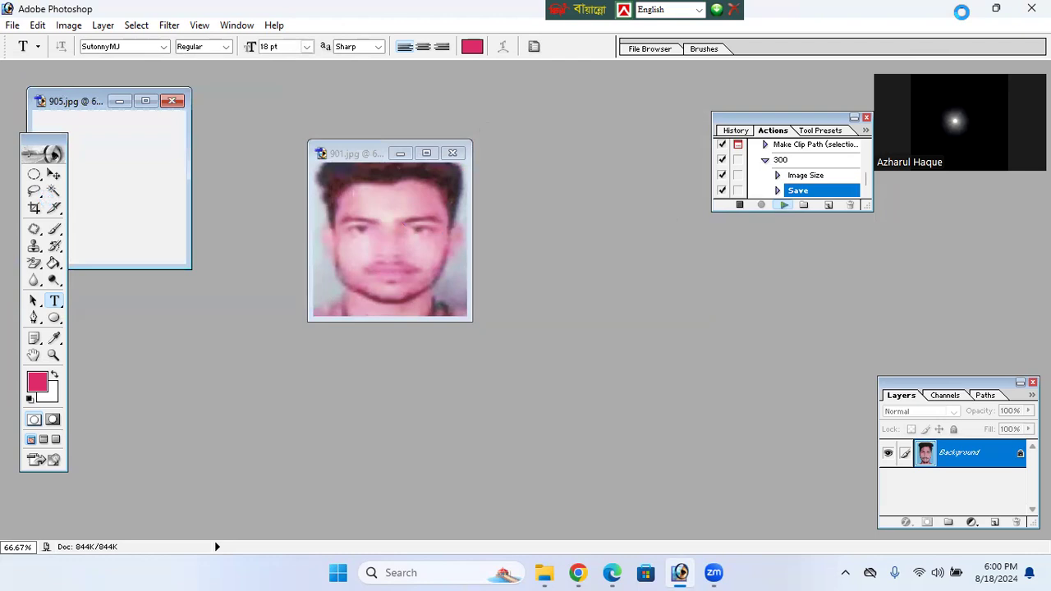
Switch to the Windows desktop, open the vvv folder and examine the processed photos with enlarged thumbnails.
{"action": "left_click", "coordinate": [962, 9]}
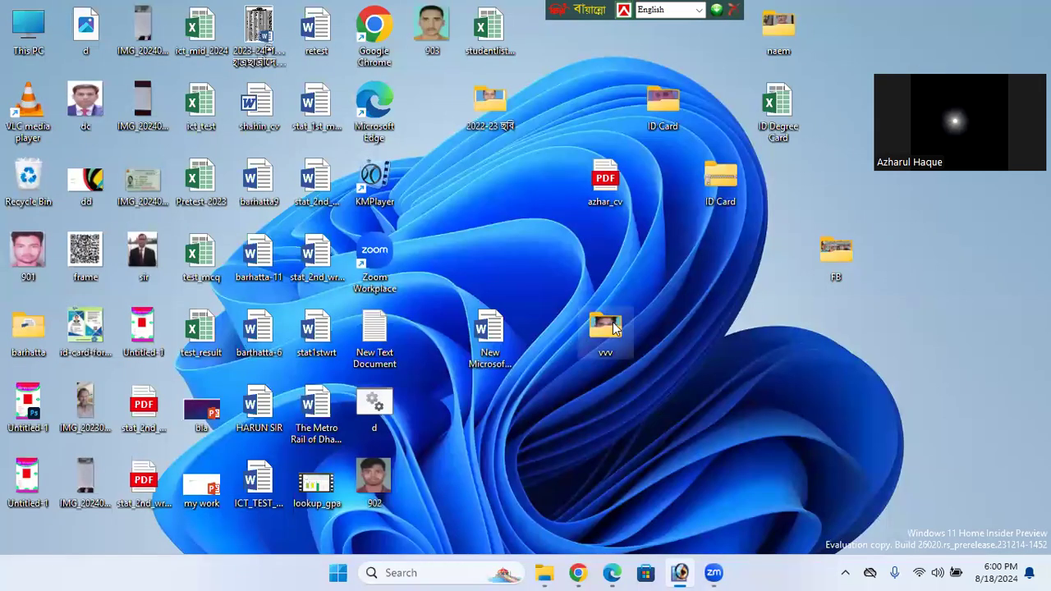
{"action": "key", "text": "Return"}
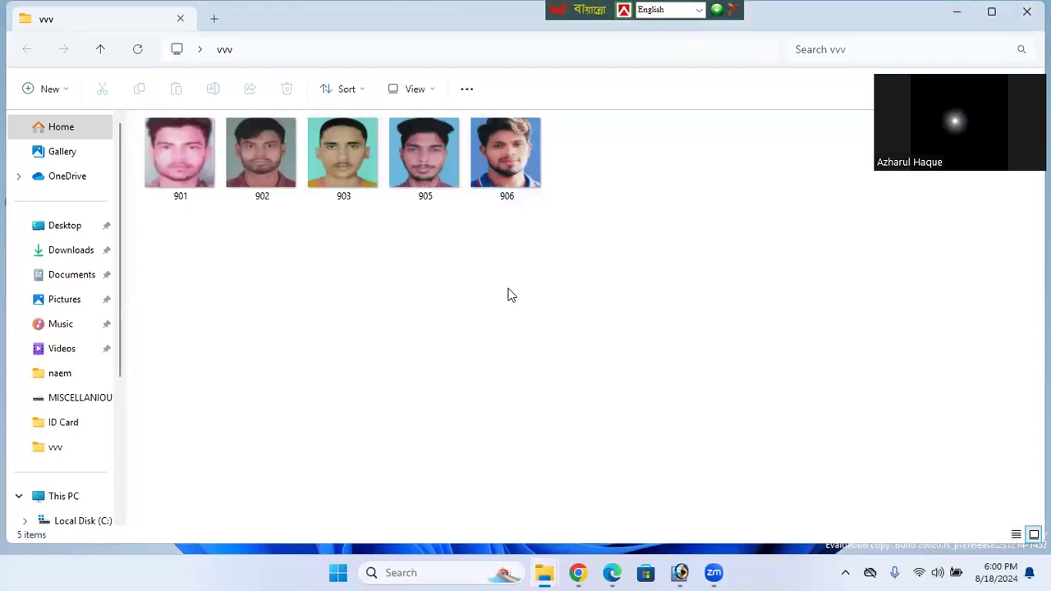
{"action": "scroll", "coordinate": [511, 295], "scroll_direction": "up", "scroll_amount": 2}
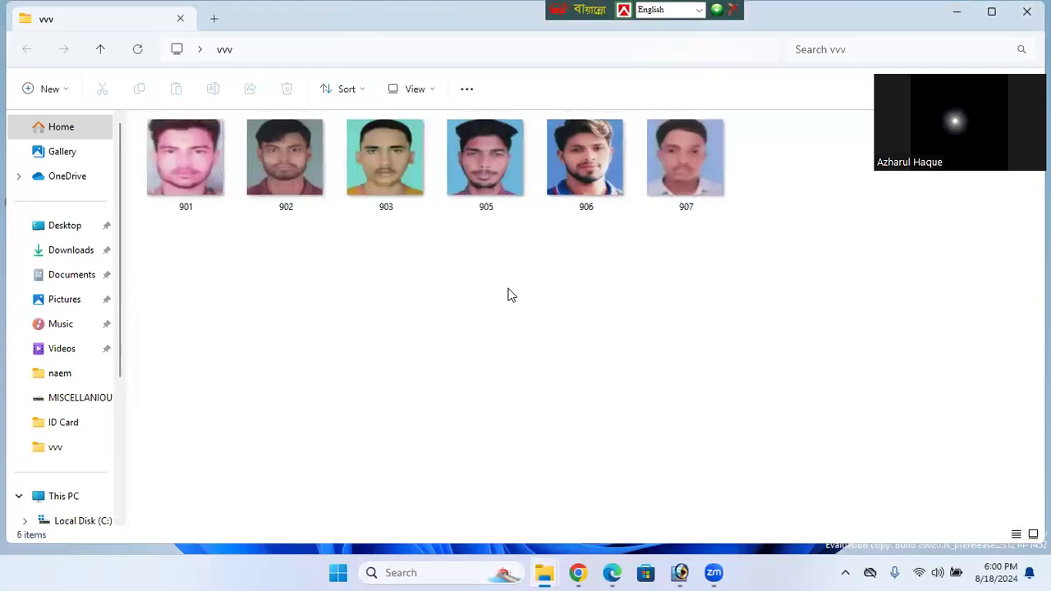
{"action": "scroll", "coordinate": [507, 296], "scroll_direction": "up", "scroll_amount": 1}
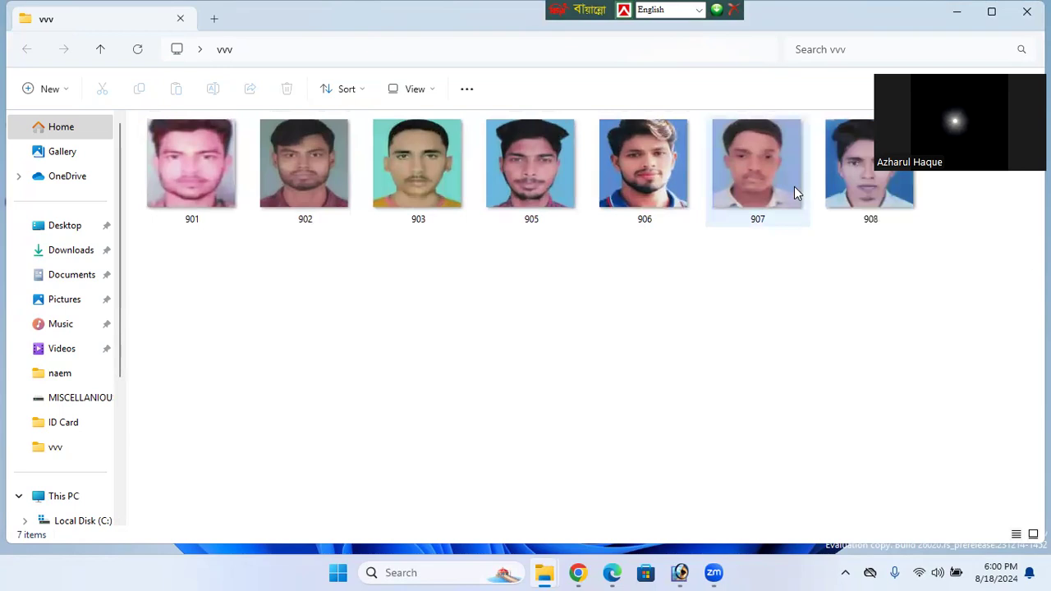